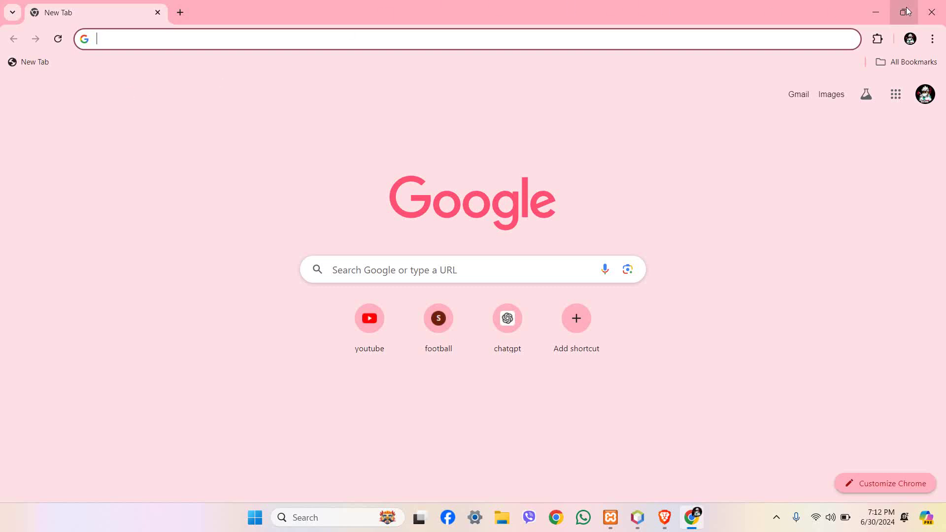
Minimize Chrome, refresh the desktop twice, and bring up the XAMPP Control Panel.
click(875, 10)
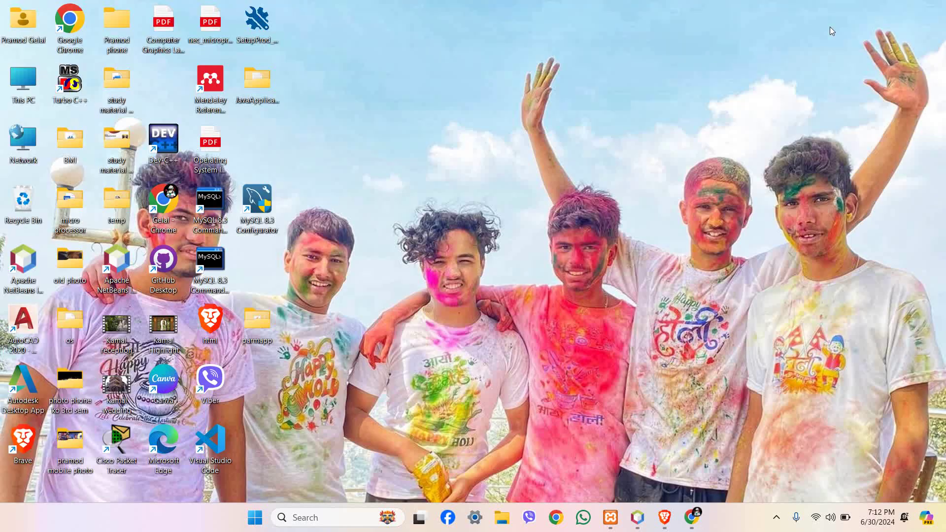
right_click(512, 96)
click(563, 149)
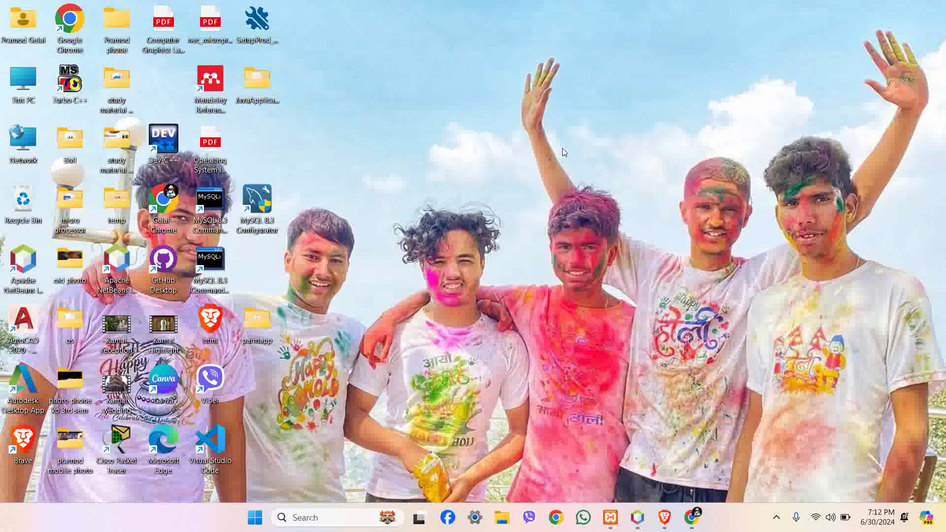
right_click(491, 112)
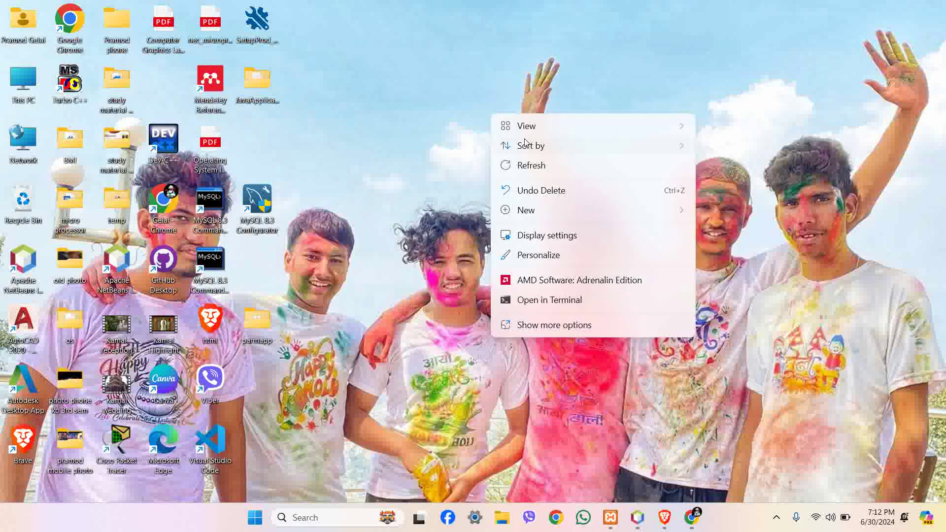
click(536, 167)
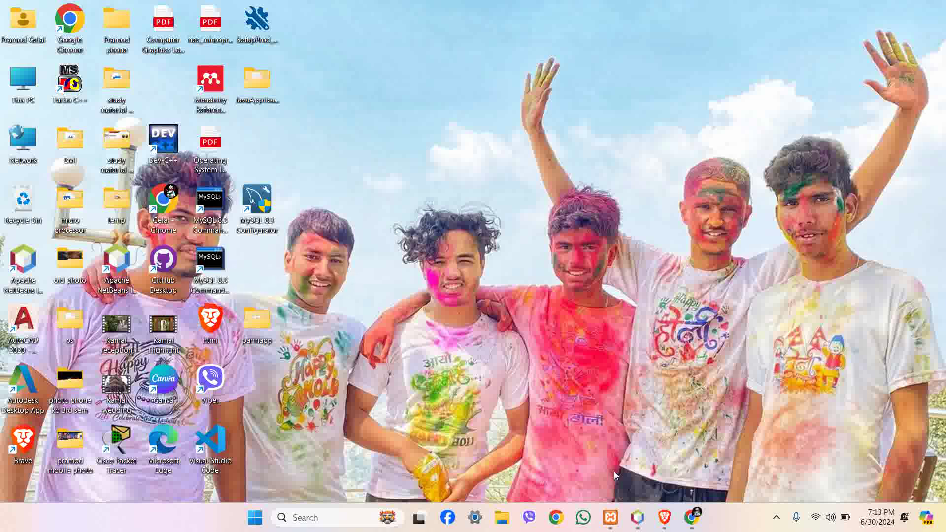
click(611, 517)
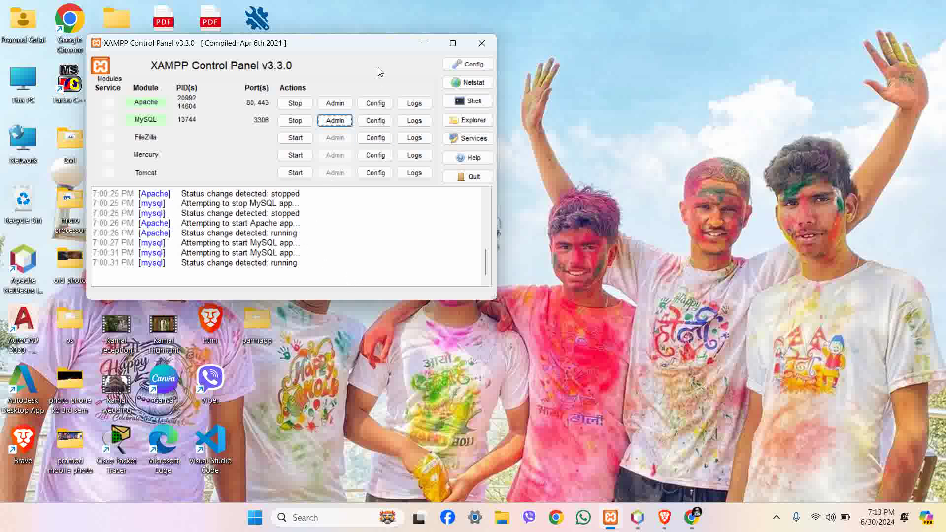
Search 'xampp download' in Chrome, view the apachefriends.org download page, then close Chrome.
click(426, 46)
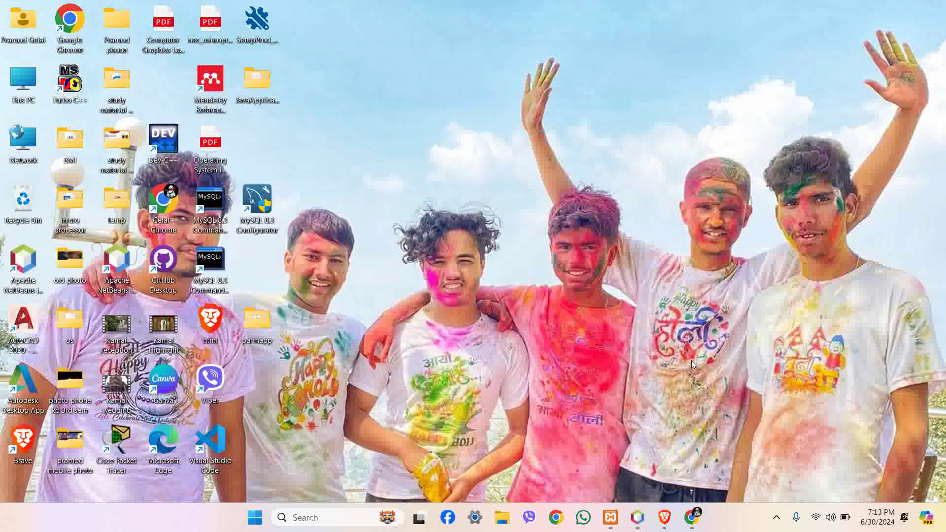
click(692, 517)
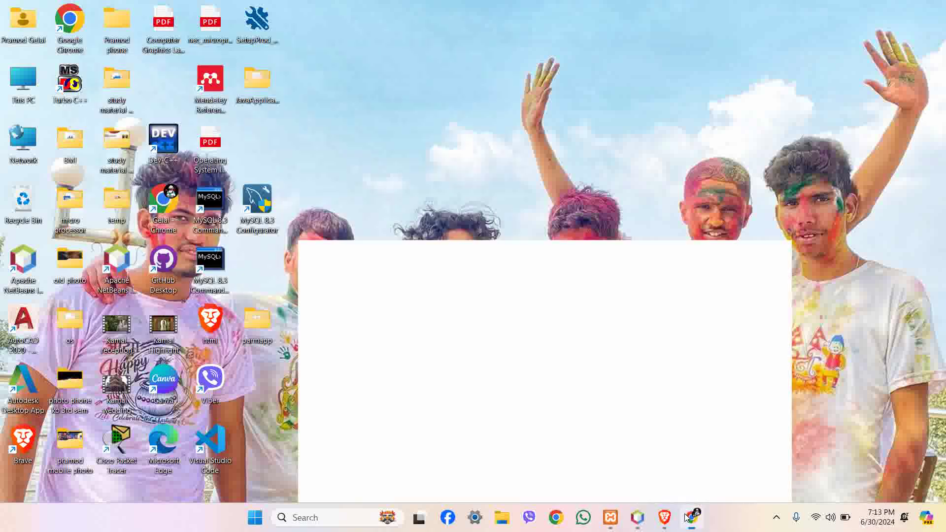
text(xa)
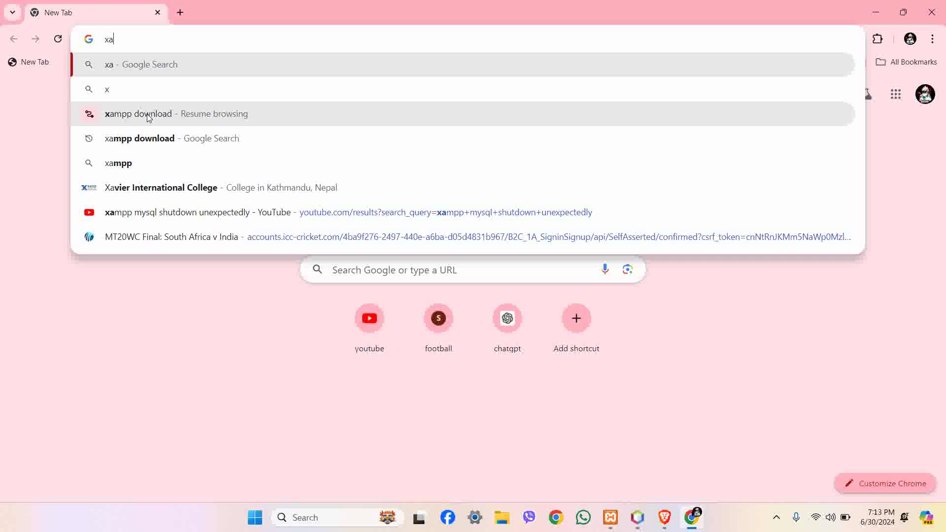
text(mpp)
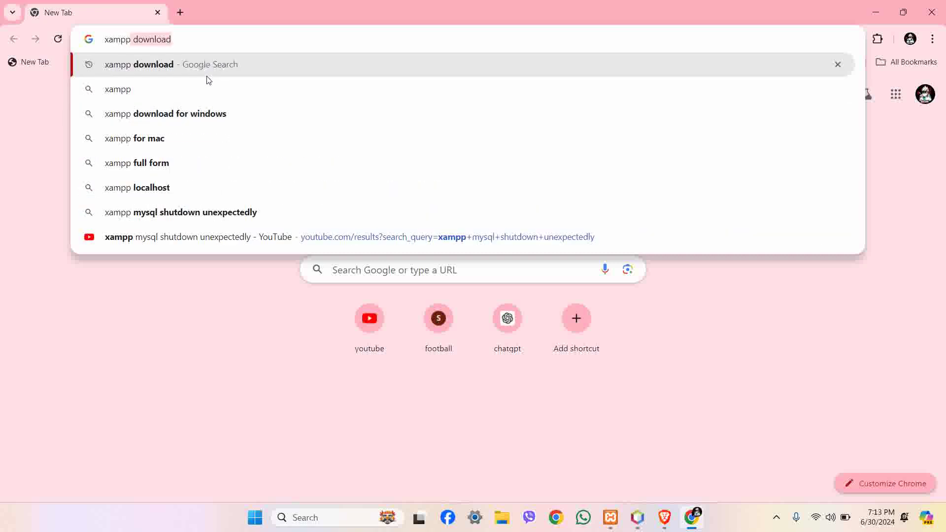
click(206, 81)
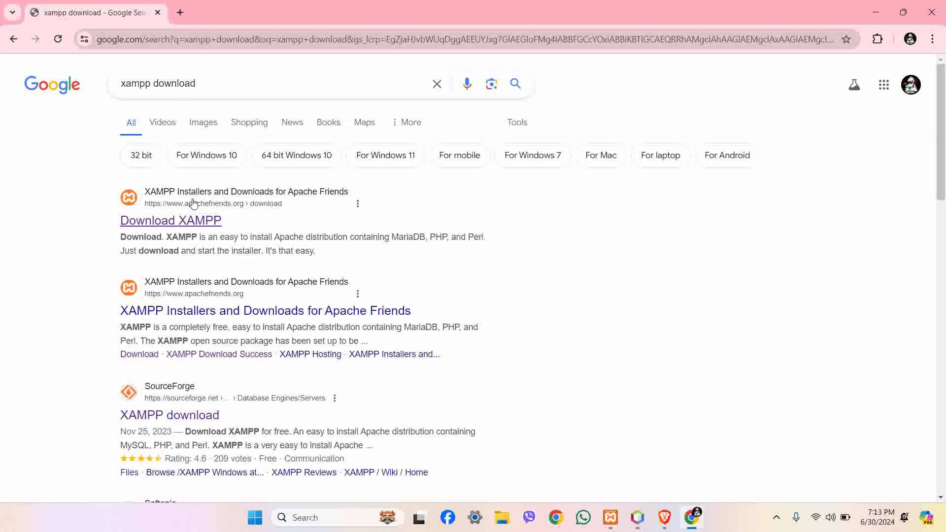
click(181, 216)
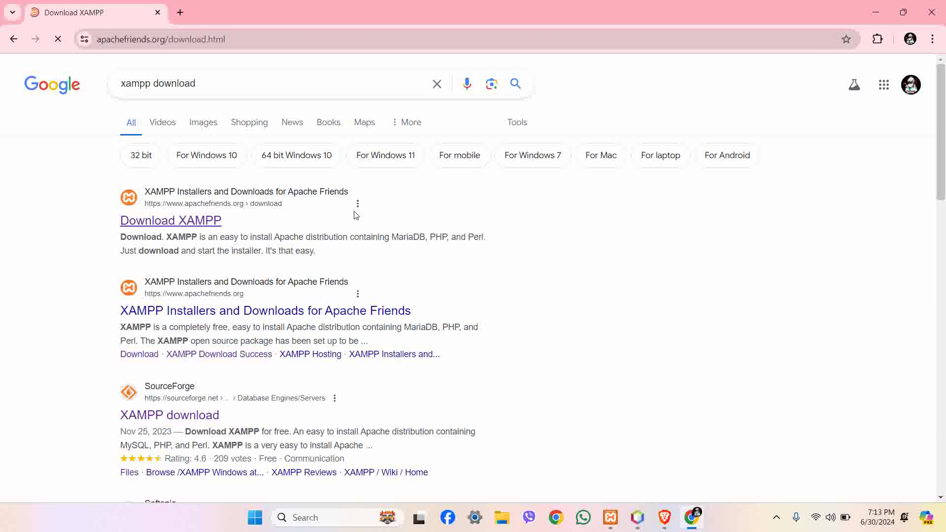
scroll(382, 306, down, 1)
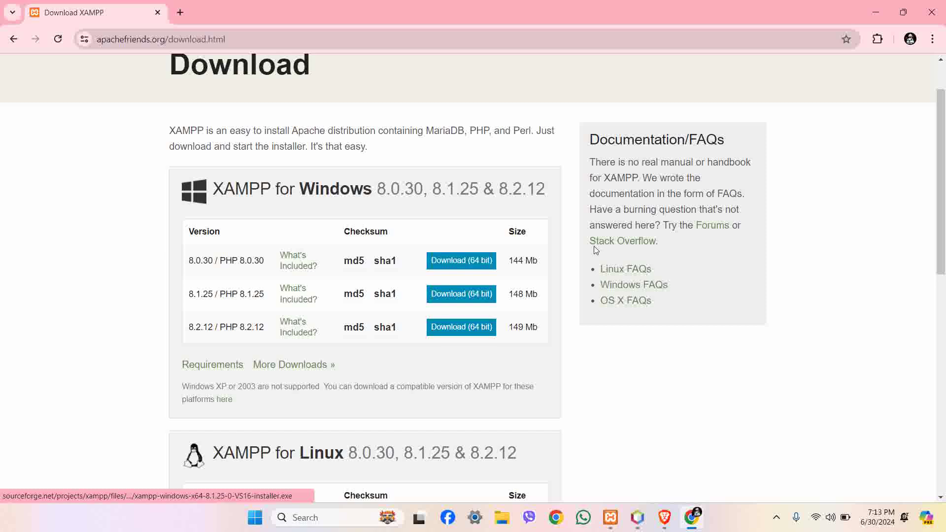
click(928, 14)
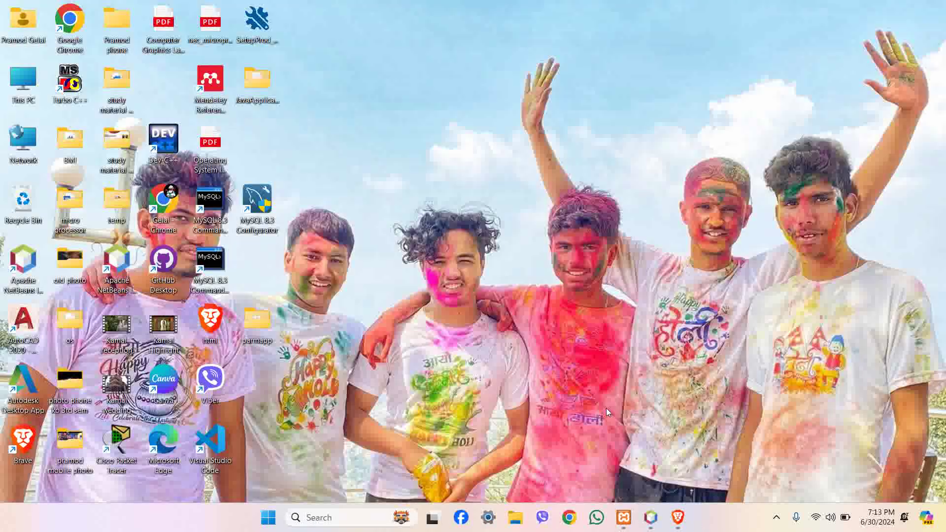
Stop the MySQL and Apache services in XAMPP, then minimize the panel.
click(623, 518)
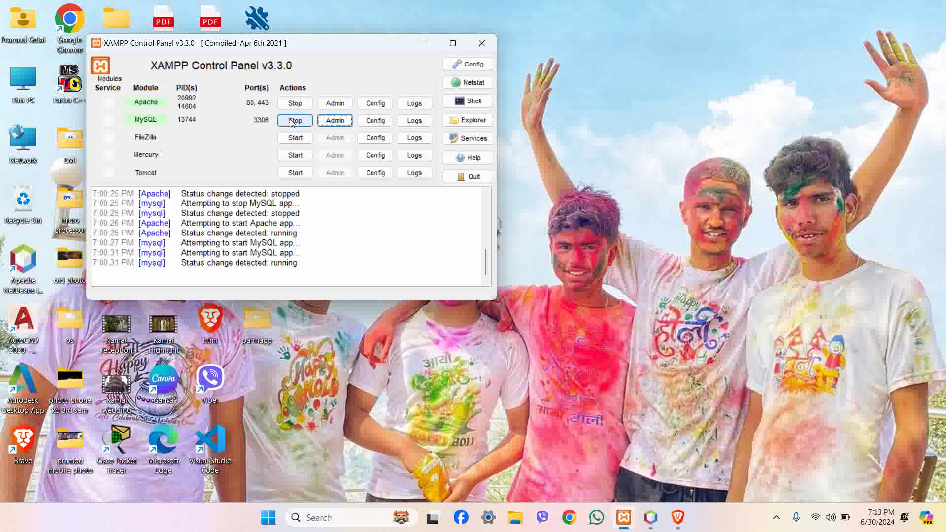
click(291, 121)
click(289, 111)
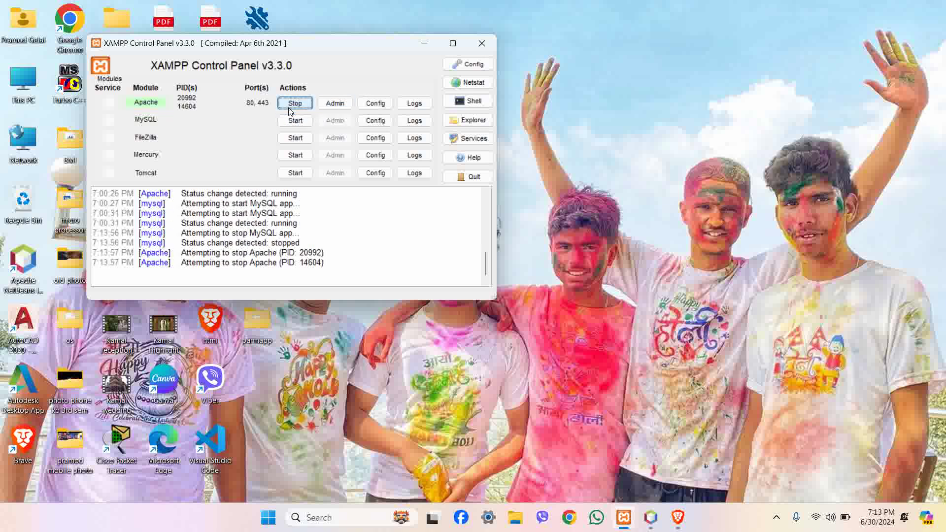
click(422, 48)
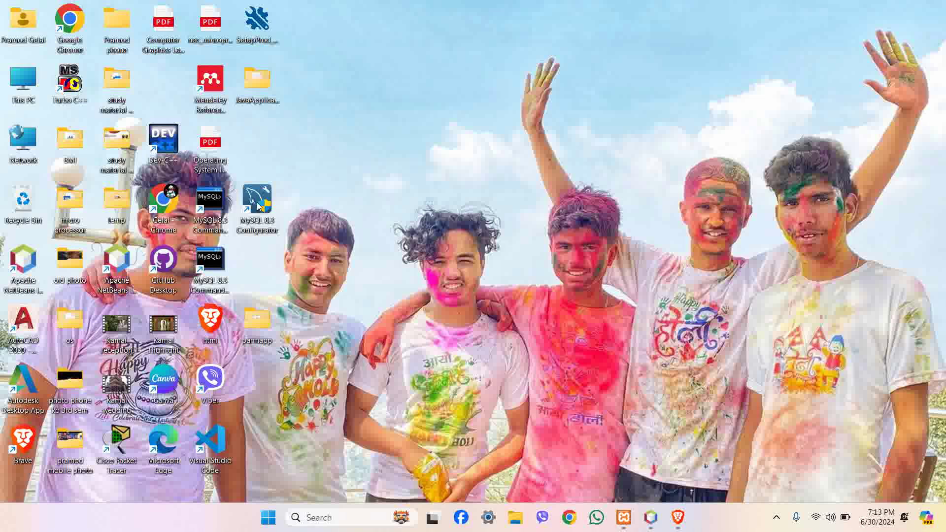
Open MySQL Configurator and change the MySQL Server 8.3.0 port to 3306.
double_click(252, 206)
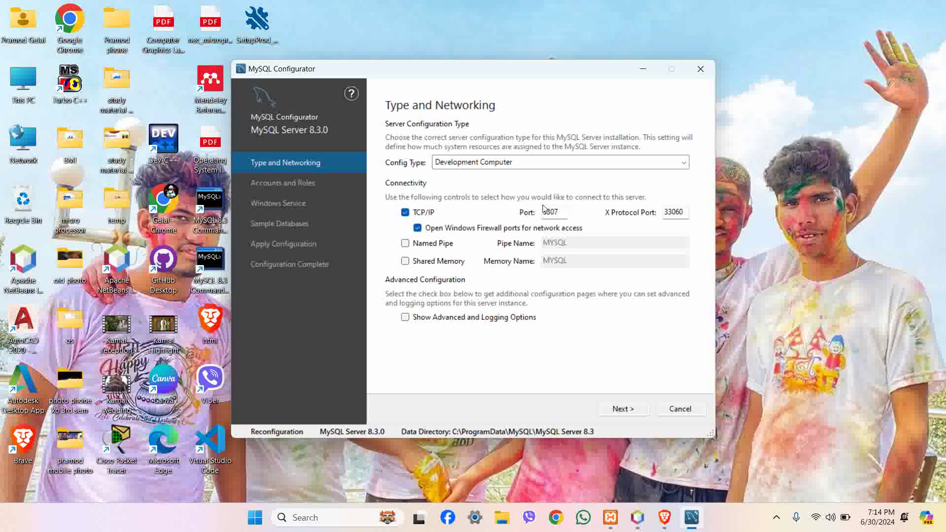
double_click(554, 212)
text(3307)
key(BackSpace)
text(6)
Enter and check the root account password, then advance past the Windows Service and Sample Databases pages.
click(636, 405)
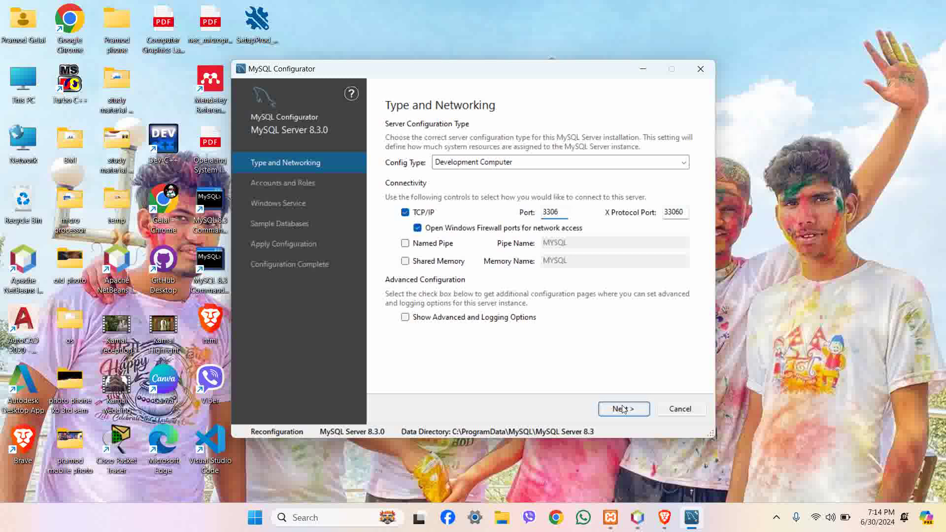
text(1)
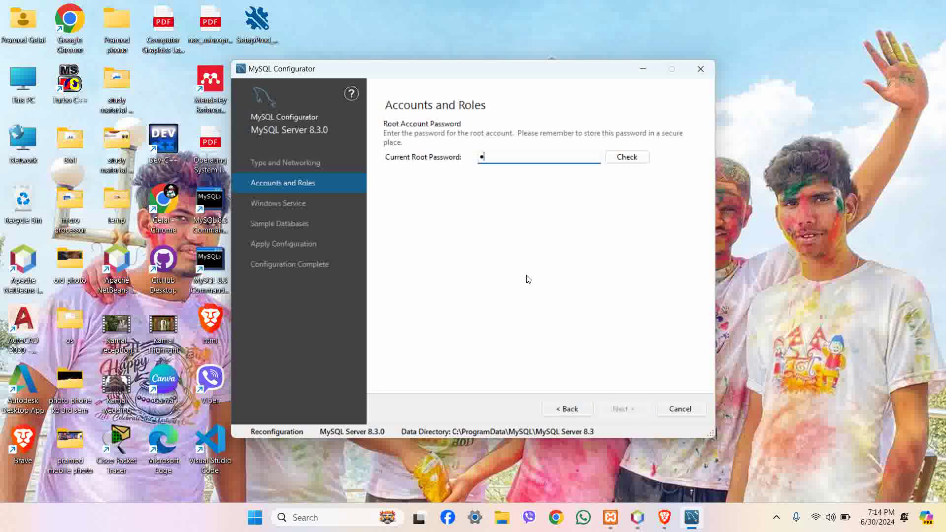
text(2345678)
click(623, 161)
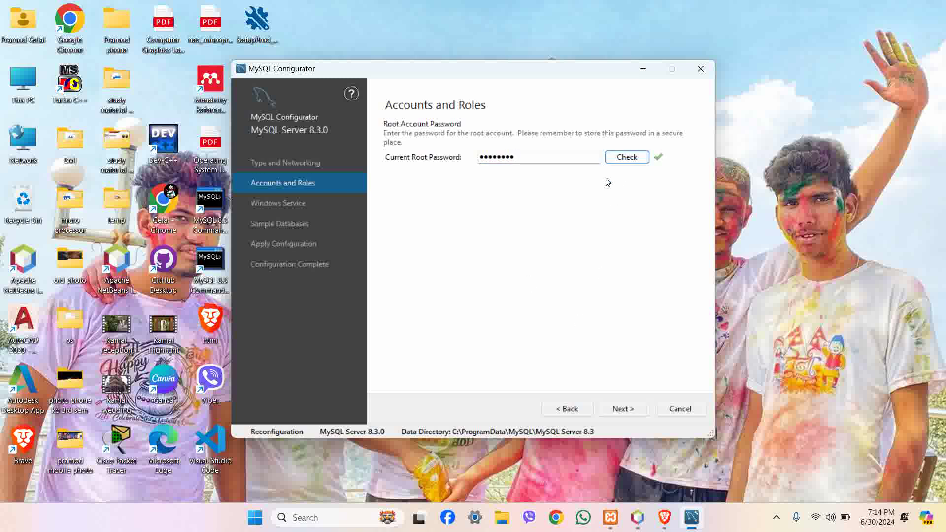
click(608, 408)
click(623, 409)
click(621, 409)
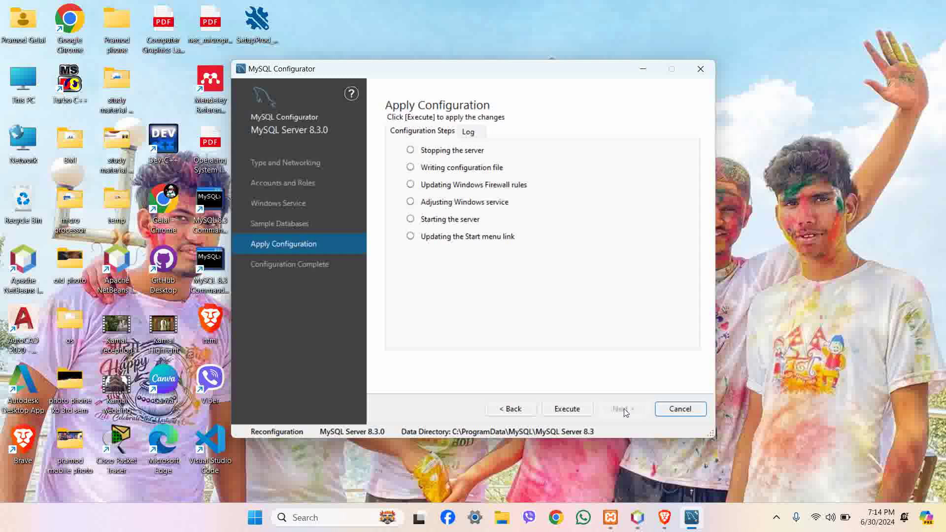
Execute the reconfiguration, confirm leaving, and finish the wizard.
click(583, 412)
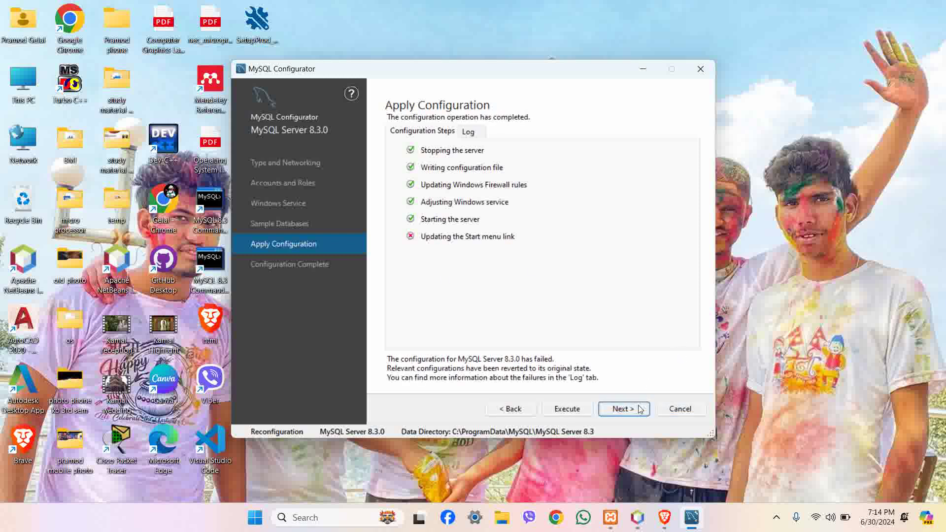
click(638, 409)
click(564, 317)
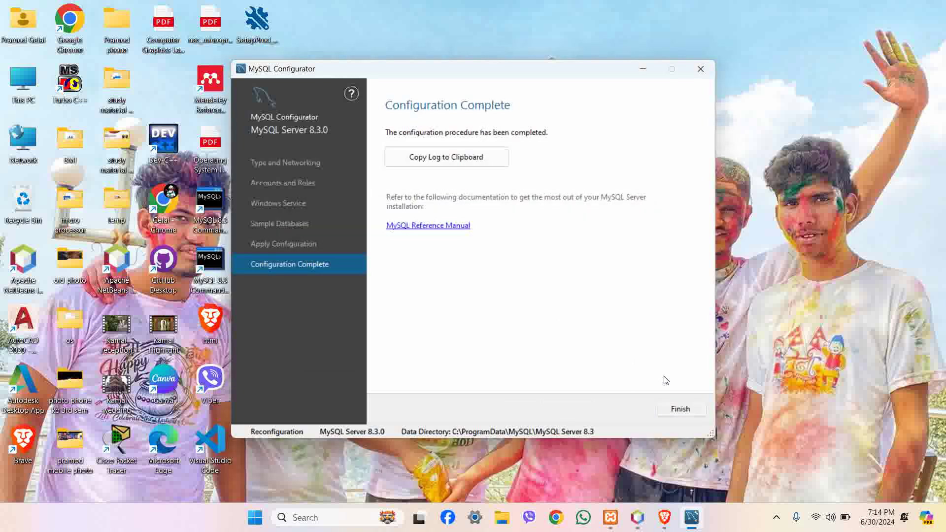
click(674, 407)
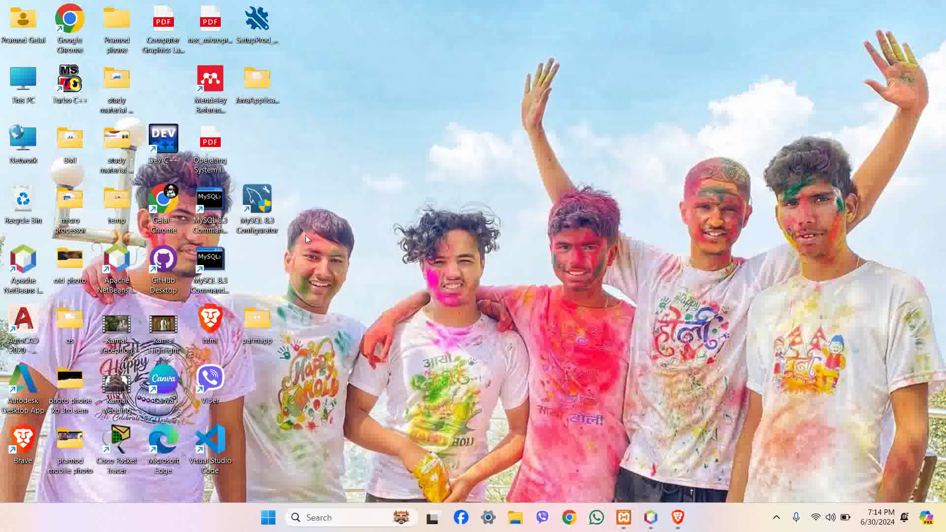
Start Apache and MySQL, inspect the MySQL shutdown error lines, and move the panel upper right.
click(623, 516)
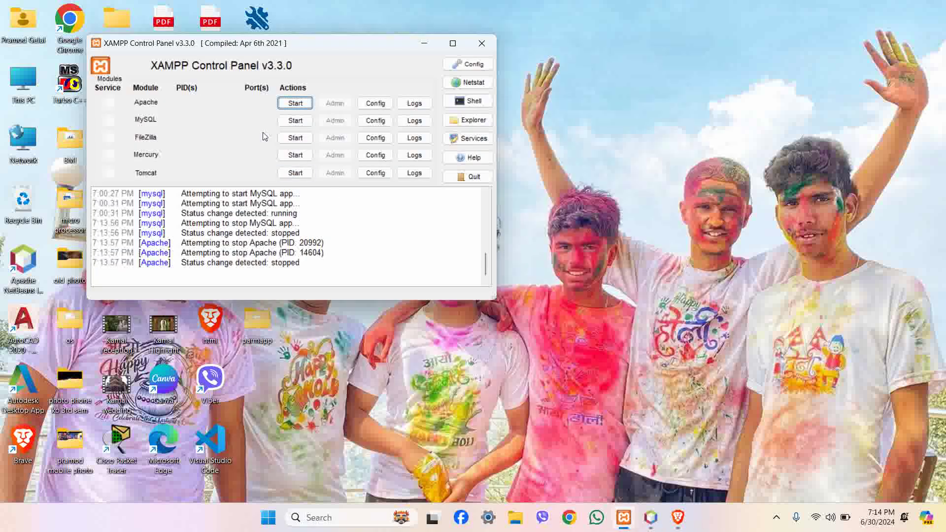
click(296, 103)
click(301, 120)
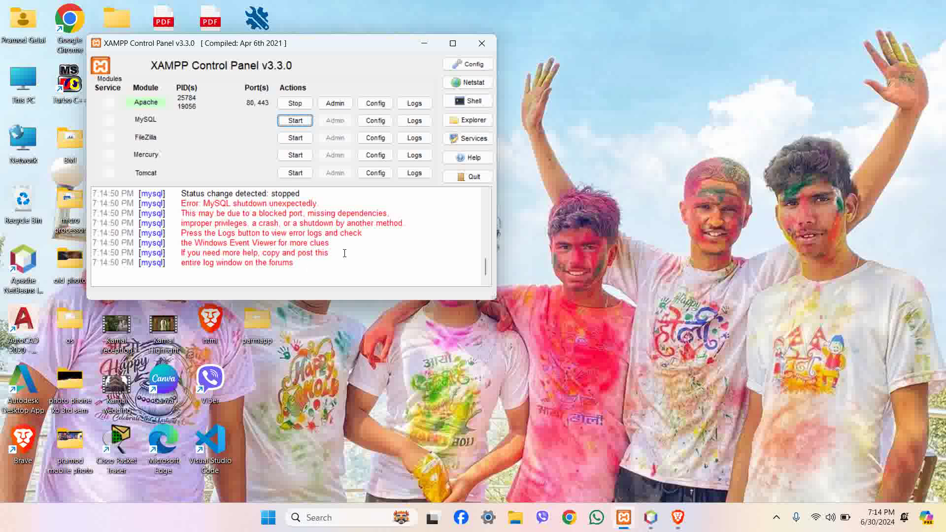
drag(307, 269, 93, 205)
click(276, 263)
drag(352, 46, 663, 28)
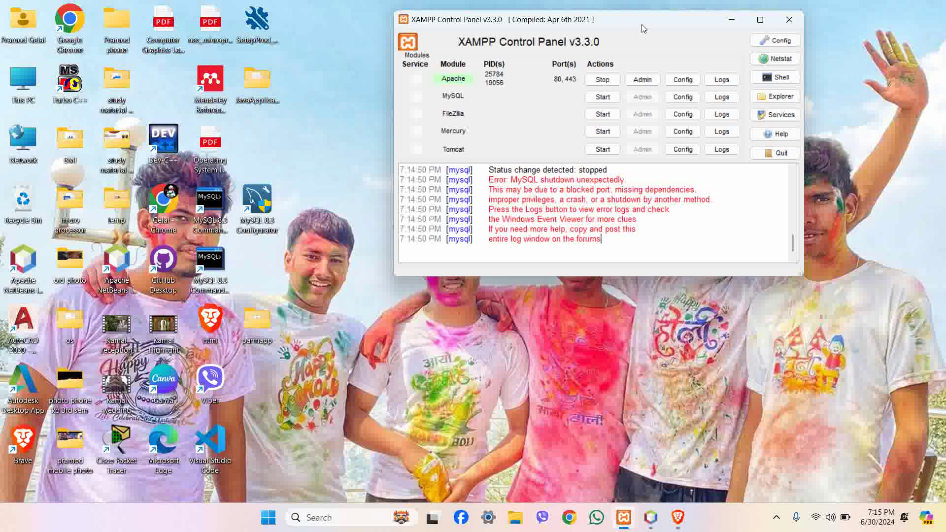
drag(645, 21, 662, 24)
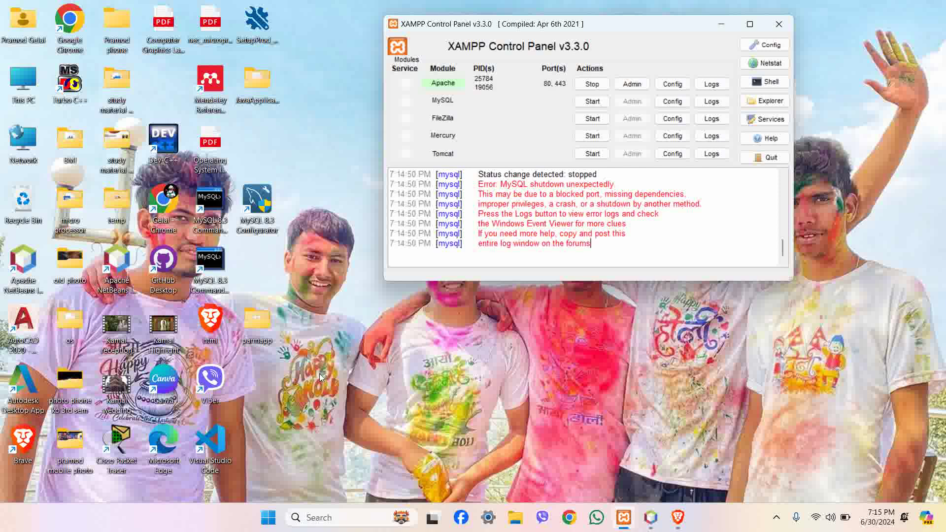
right_click(722, 512)
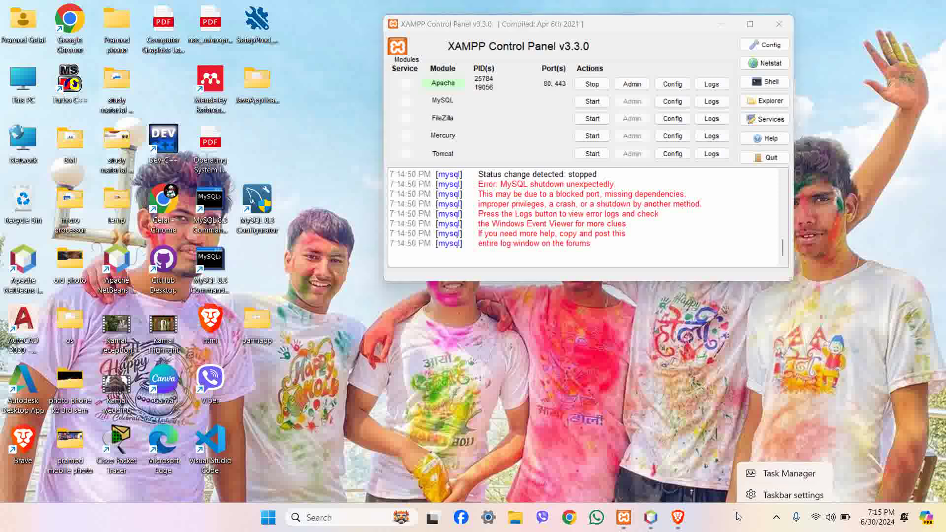
key(Escape)
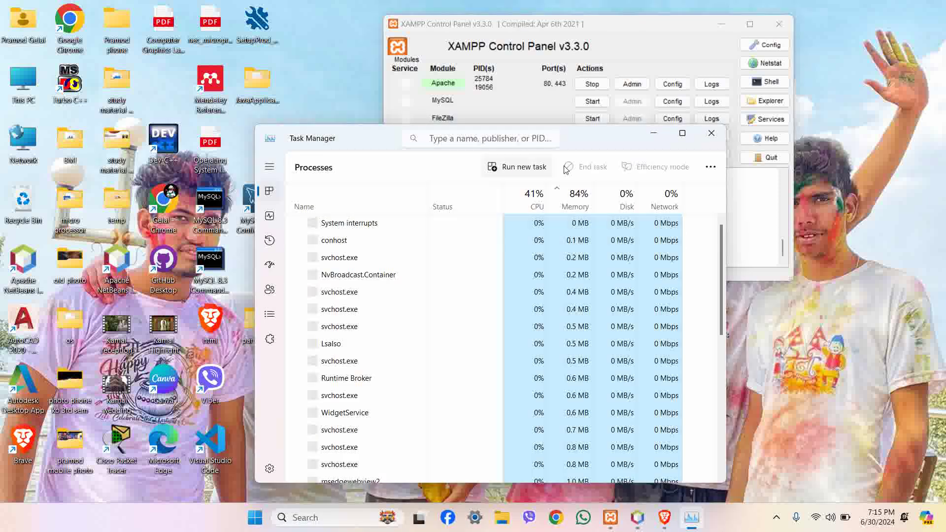
click(711, 133)
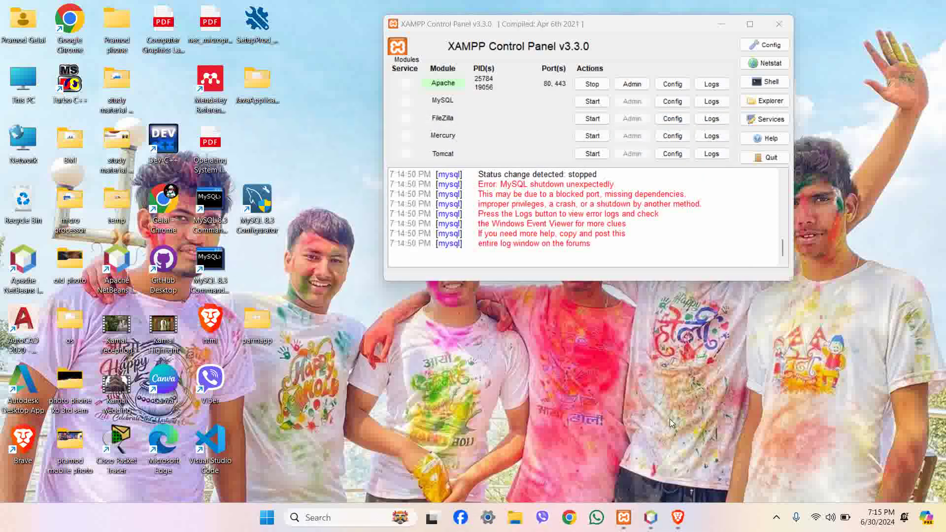
Open chatgpt.com in Chrome's first profile and type 'which app has use my 3306 port num'.
click(572, 521)
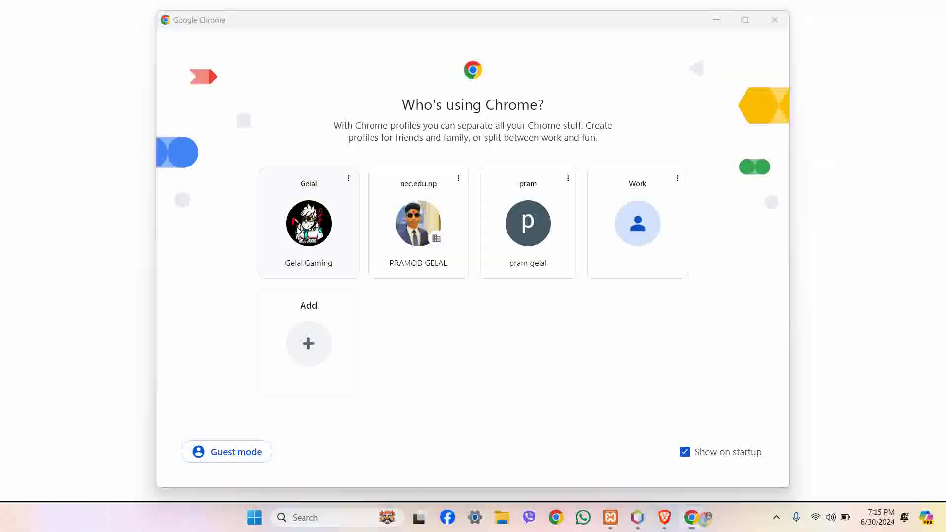
click(297, 232)
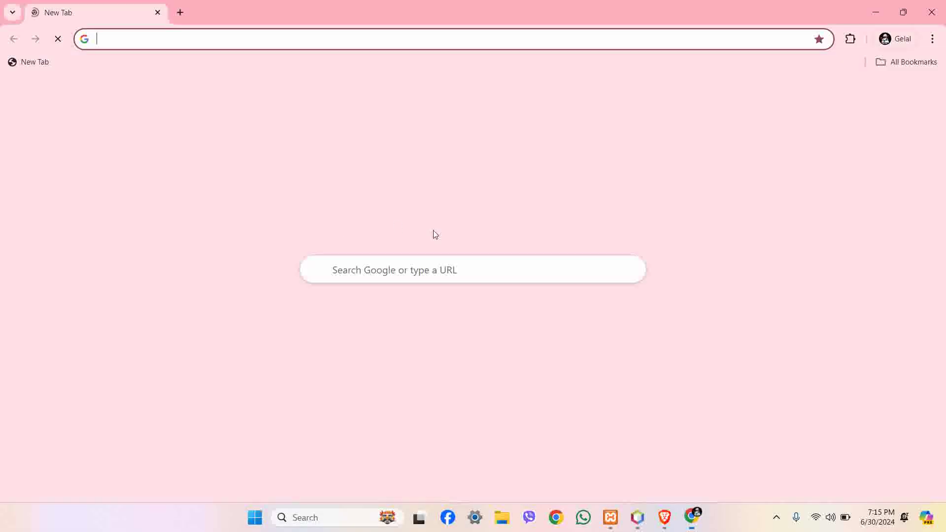
click(507, 318)
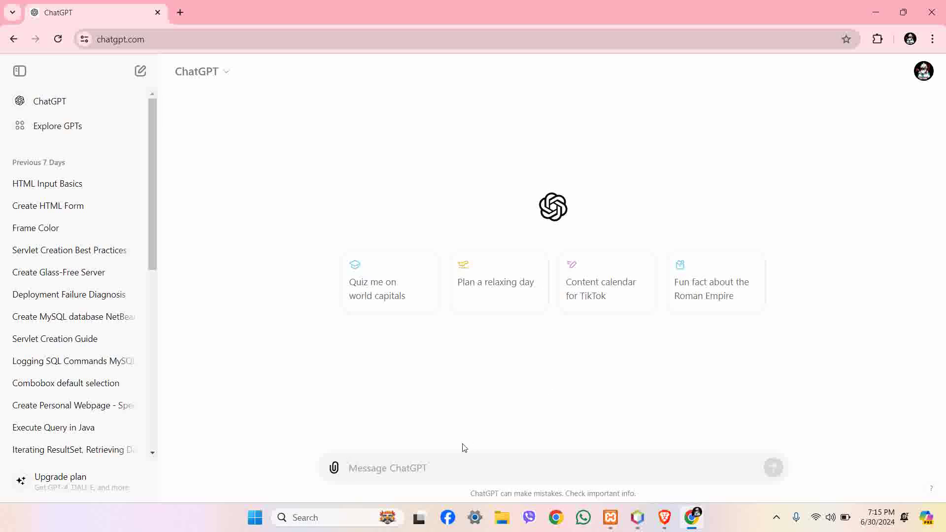
text(whic)
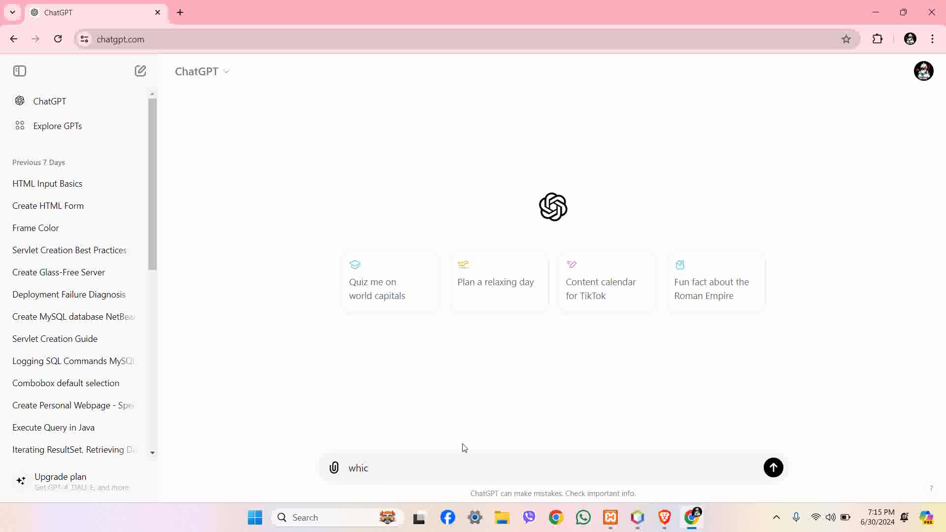
text(h app has use my 3306 por)
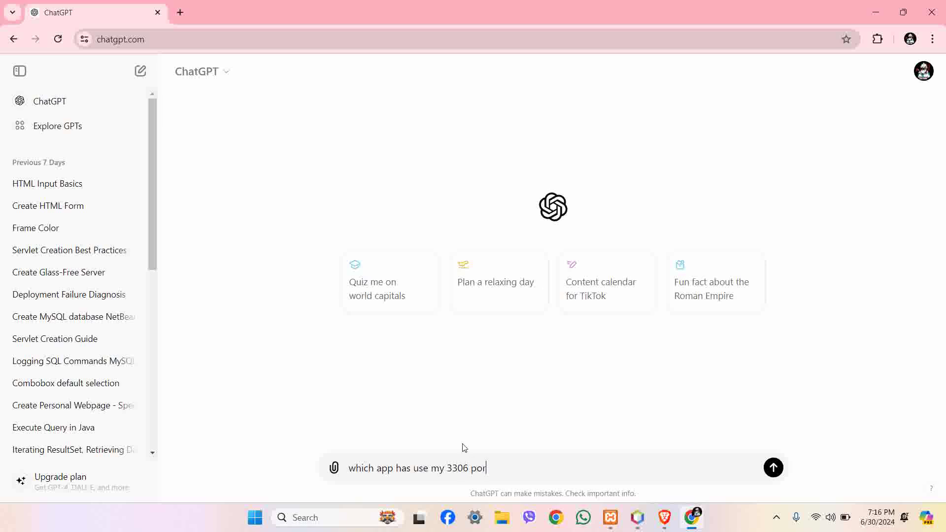
text(t number)
Send the port 3306 question and read through the netstat, tasklist and lsof commands in the reply.
click(773, 466)
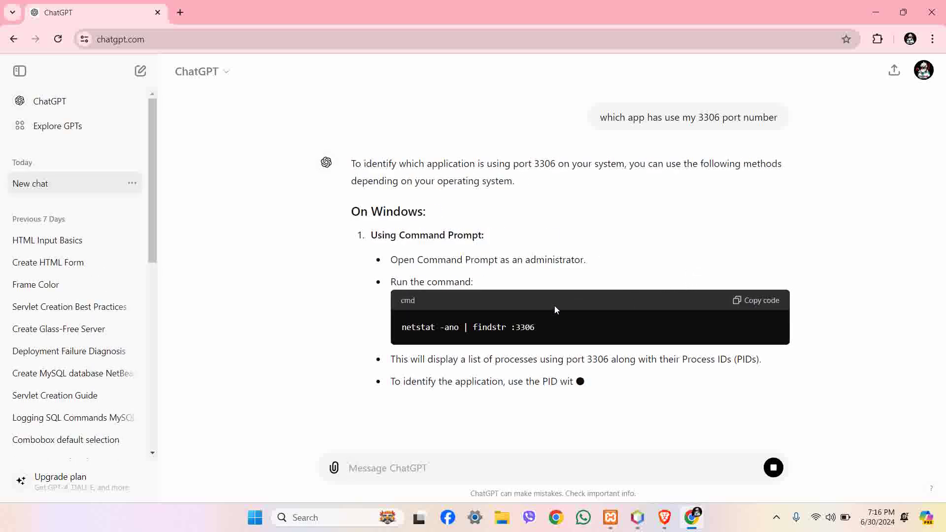
drag(446, 291, 446, 308)
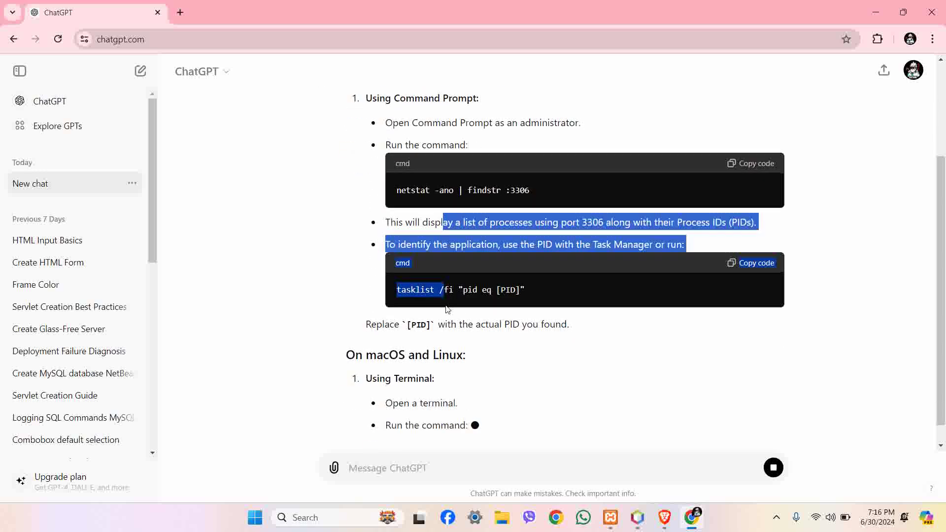
click(348, 247)
scroll(357, 270, up, 6)
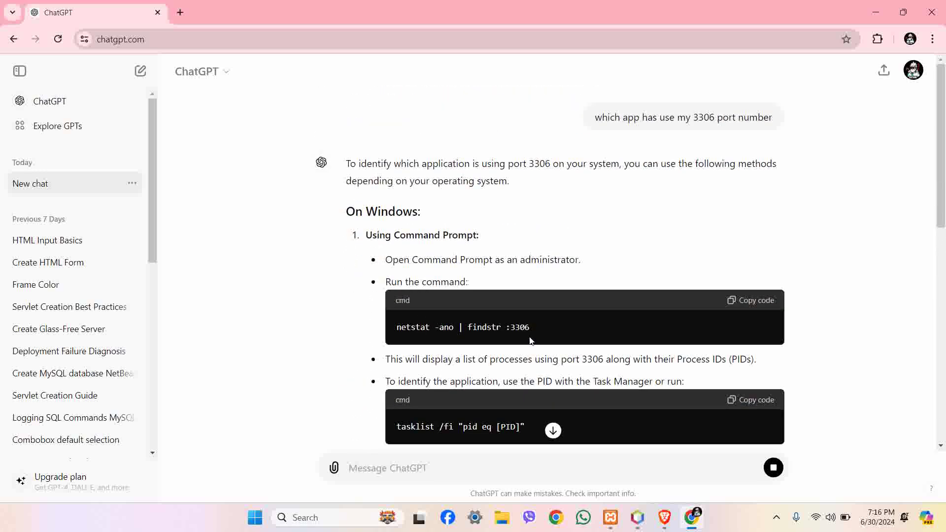
drag(537, 326, 413, 327)
scroll(444, 367, down, 5)
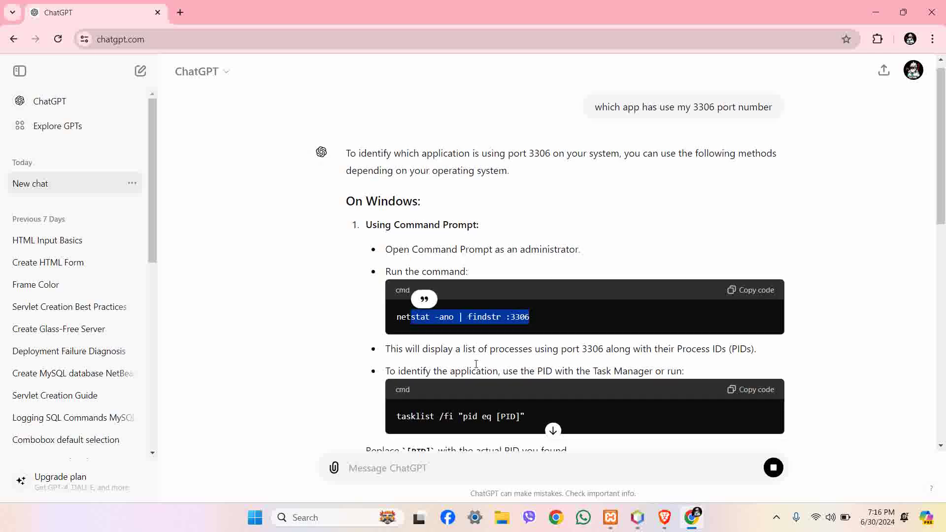
drag(496, 376, 389, 365)
scroll(458, 362, down, 6)
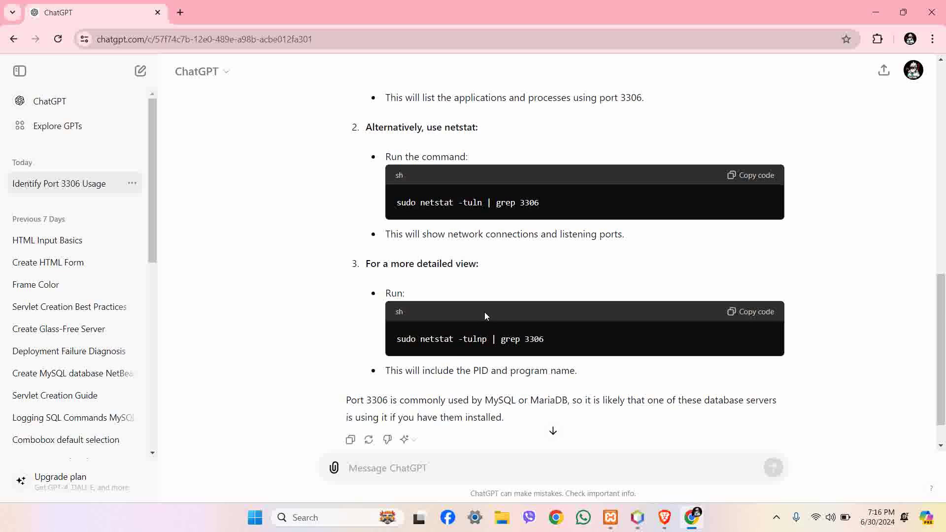
scroll(486, 312, up, 5)
scroll(485, 315, down, 4)
drag(558, 272, 396, 265)
scroll(476, 265, up, 6)
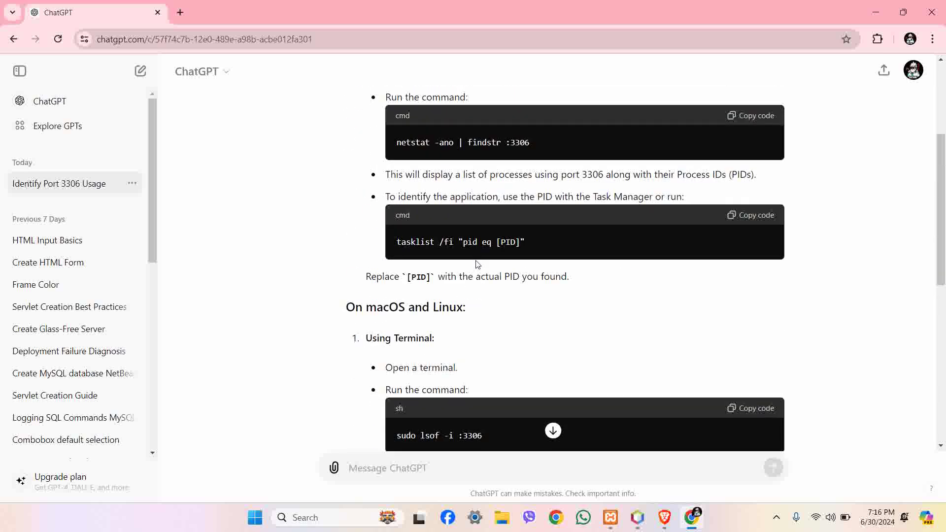
scroll(477, 265, up, 4)
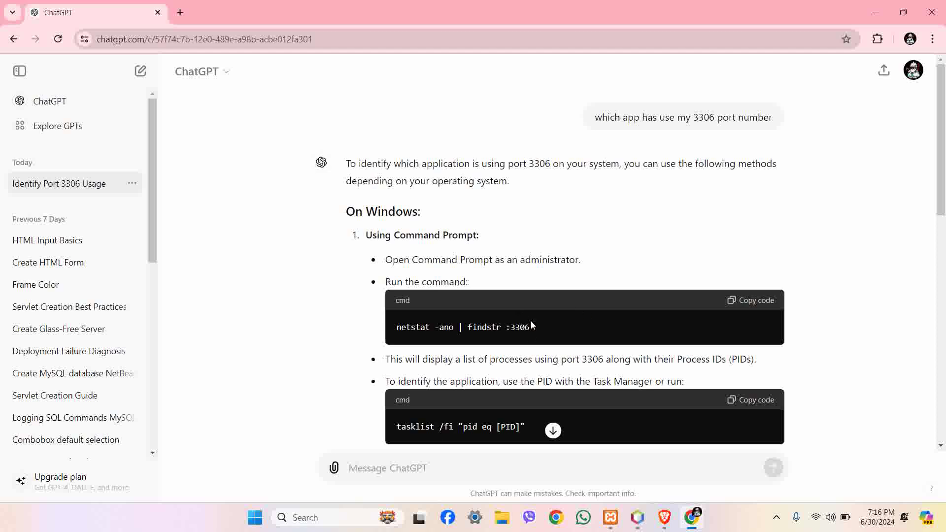
Copy the netstat -ano | findstr :3306 command and run it in Command Prompt.
click(749, 302)
key(super+r)
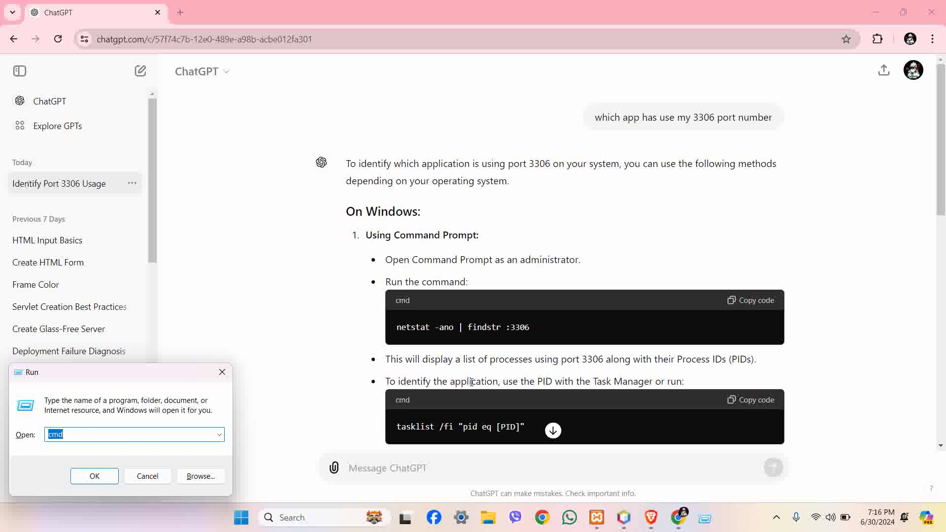
key(Return)
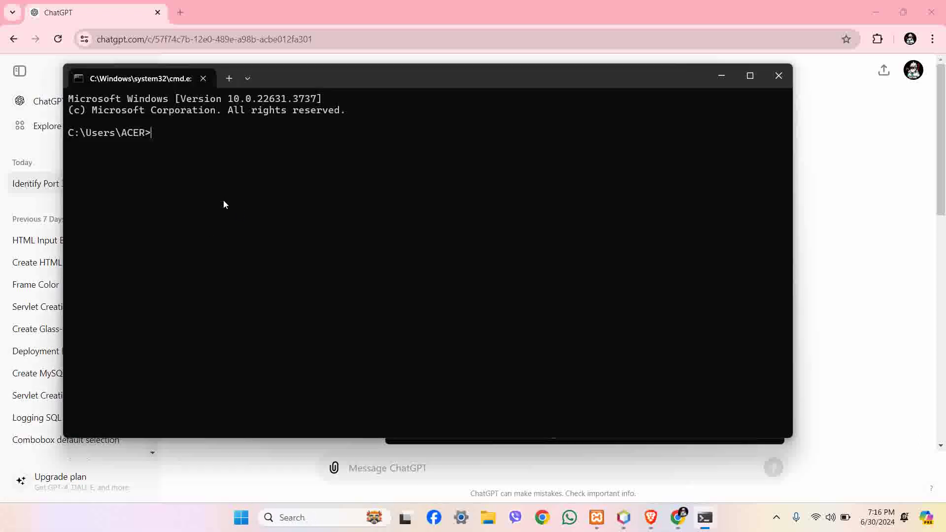
key(ctrl+v)
key(Return)
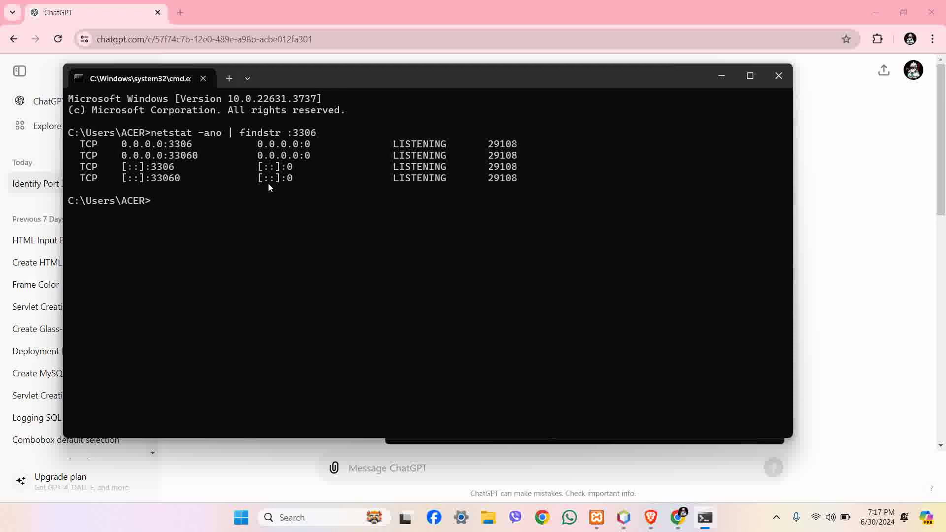
Copy the four LISTENING rows owned by PID 29108 and minimize Command Prompt.
drag(525, 178, 57, 142)
key(ctrl+c)
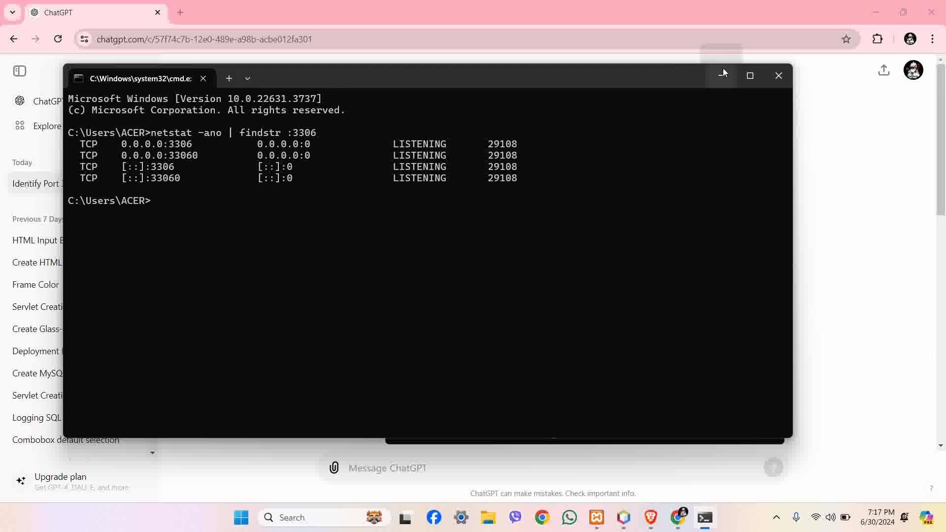
click(723, 72)
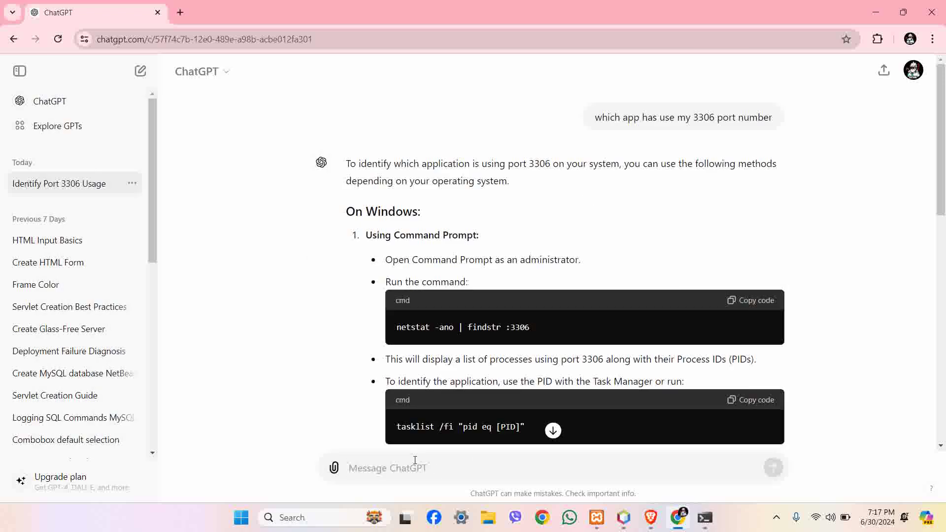
Paste the netstat rows for PID 29108 into ChatGPT, send them, and read the reply.
key(ctrl+v)
key(Return)
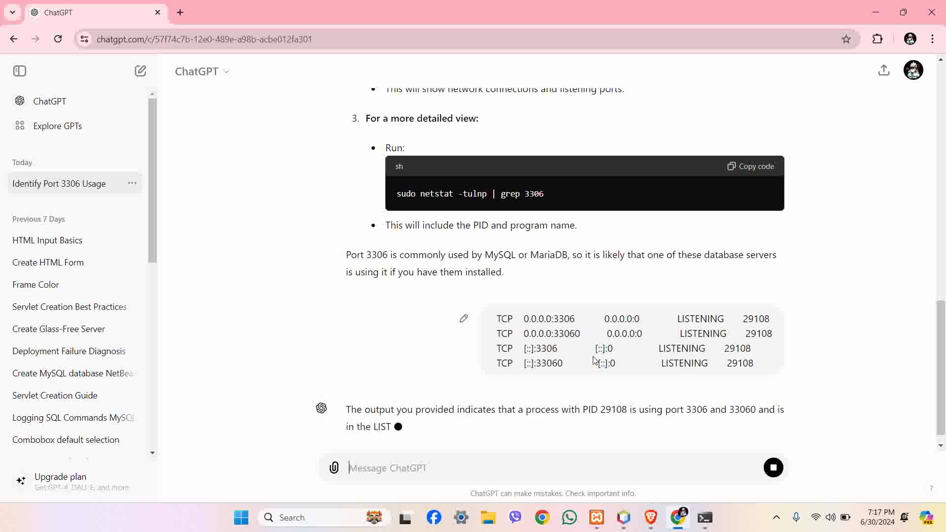
scroll(616, 388, up, 3)
scroll(616, 389, down, 3)
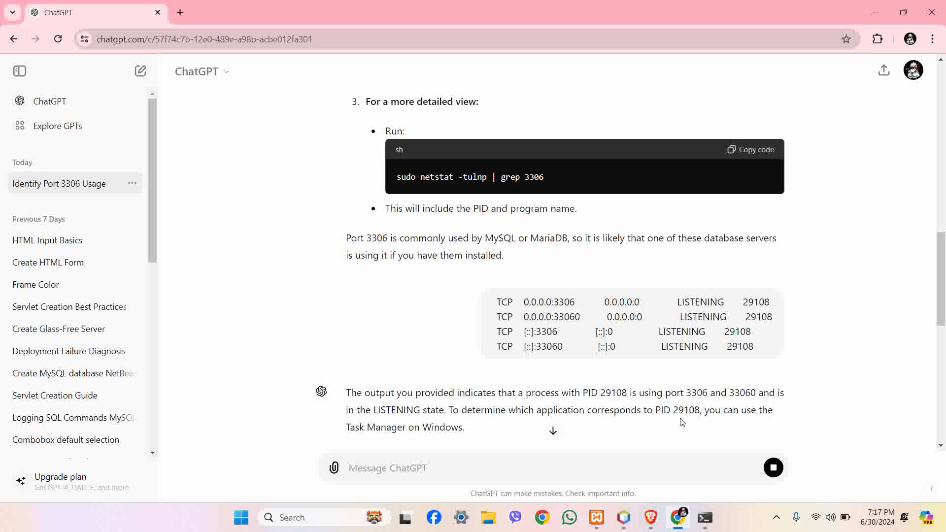
Open Task Manager from the taskbar, switch to the Details page, and move the window up-left.
right_click(752, 517)
click(803, 470)
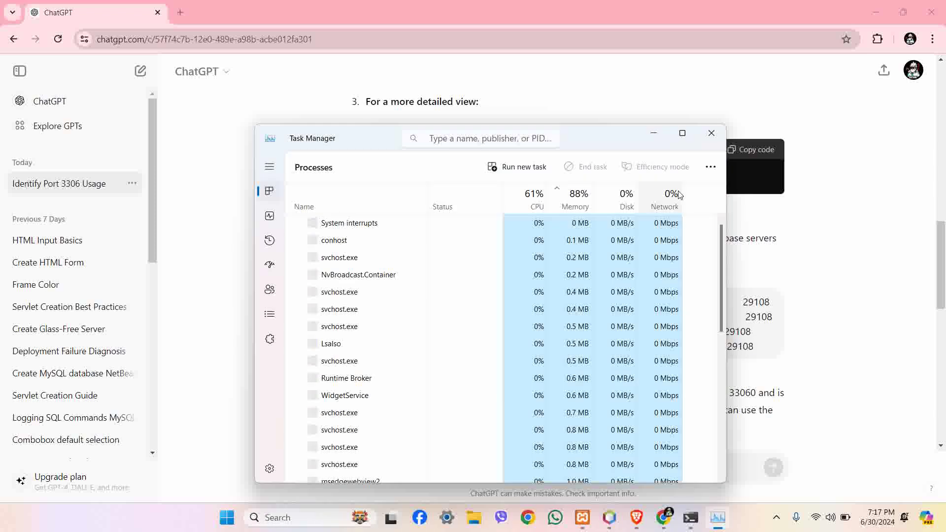
click(712, 133)
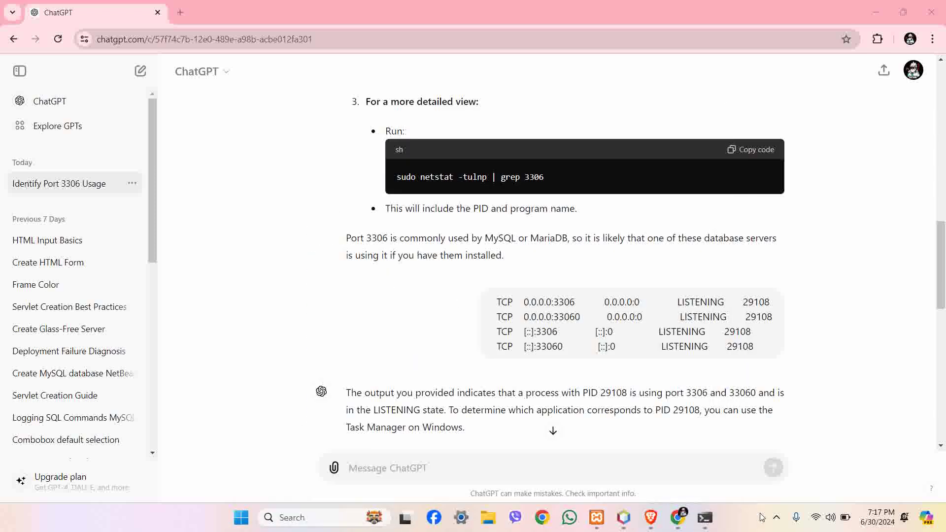
right_click(759, 518)
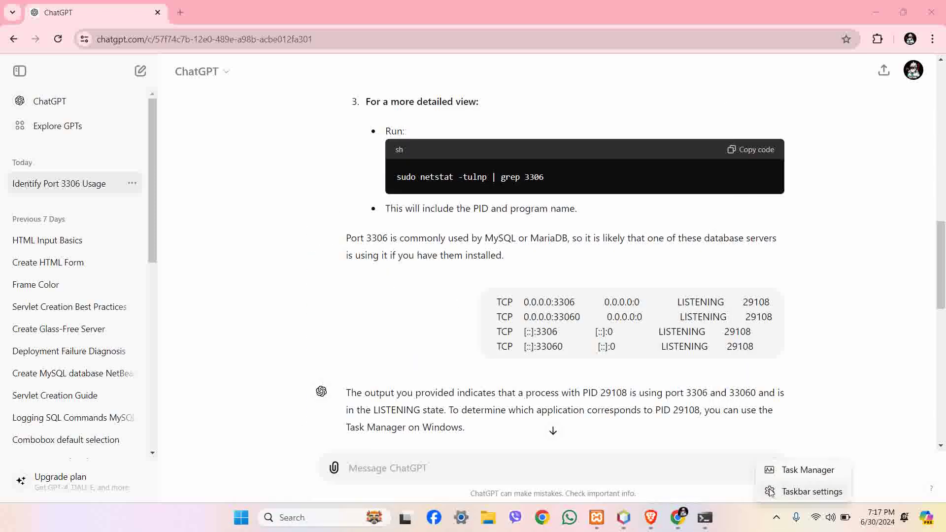
click(787, 471)
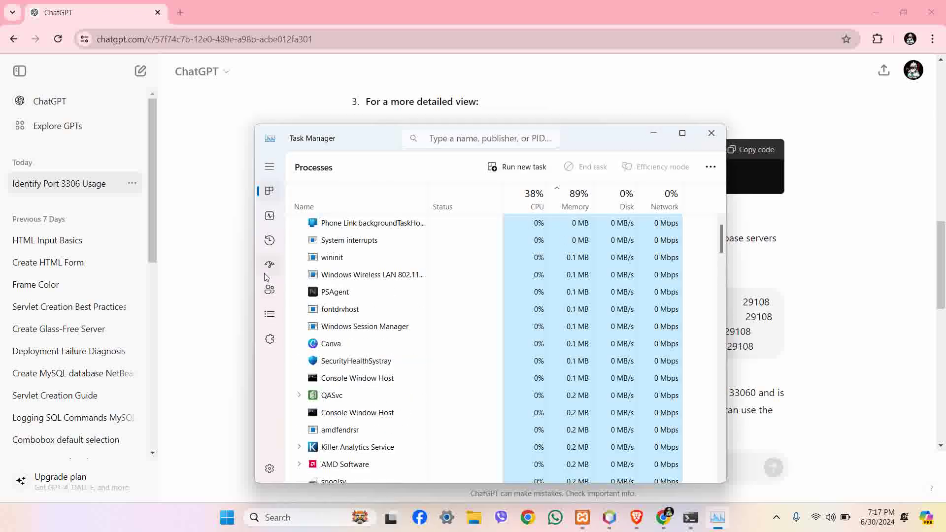
click(267, 266)
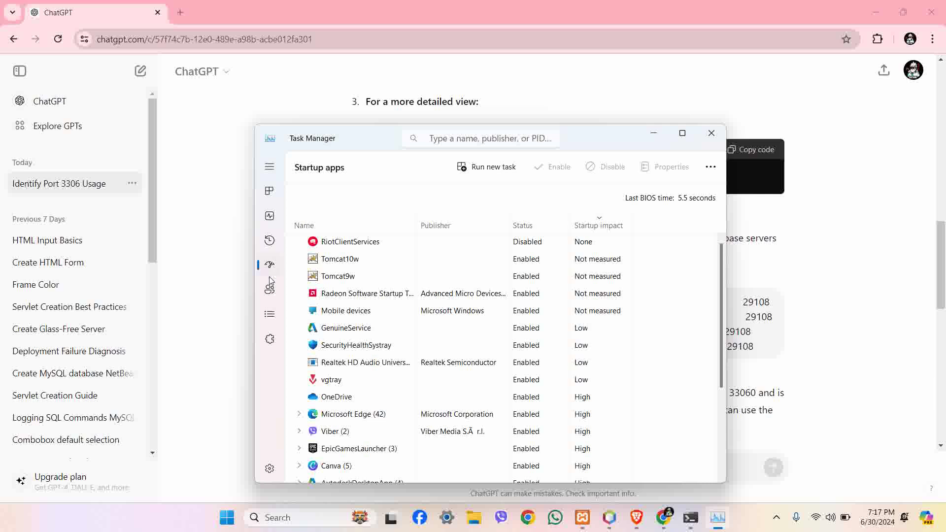
click(270, 290)
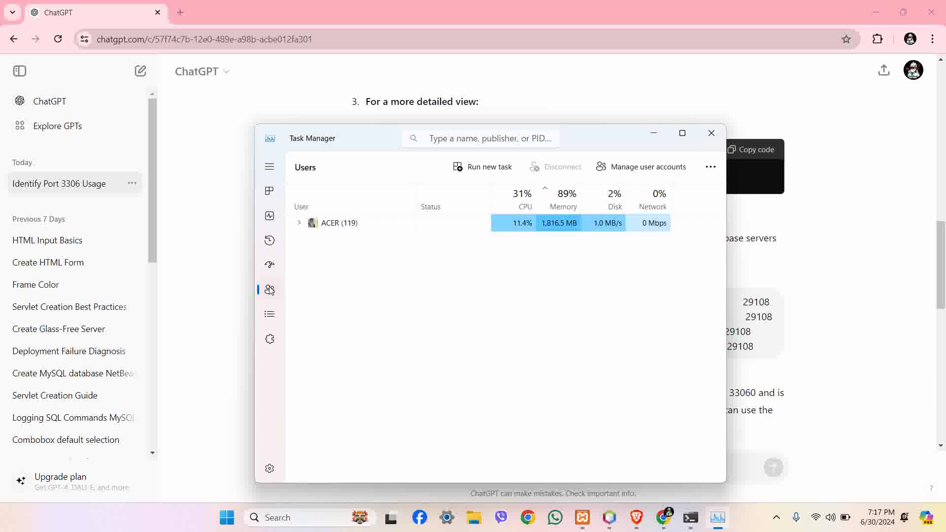
click(270, 314)
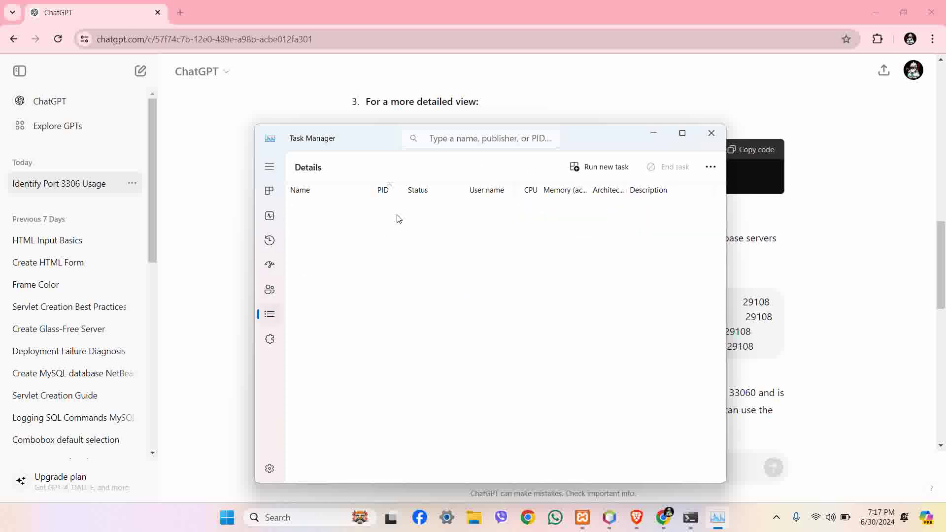
drag(587, 137, 485, 96)
Scroll the PID-sorted Details list down into the 20000–25000 range.
scroll(286, 215, down, 1)
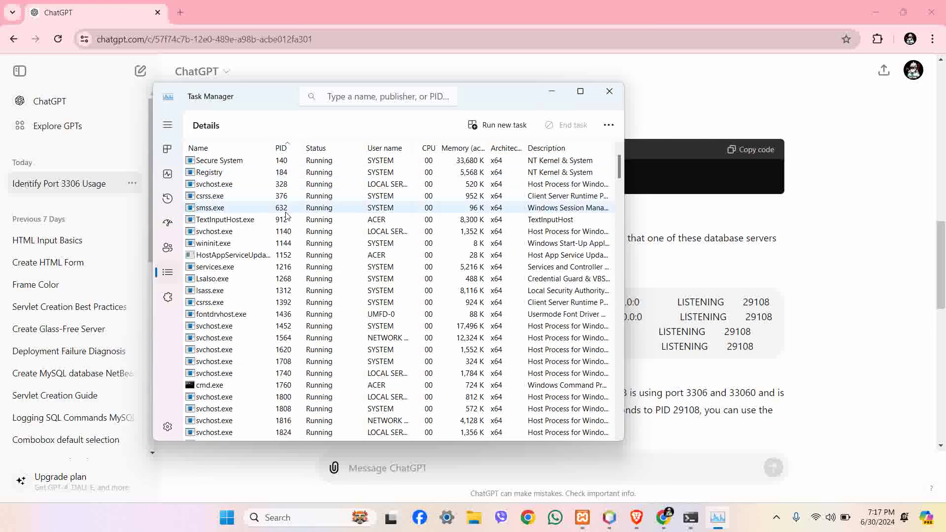
scroll(285, 215, down, 6)
scroll(287, 223, down, 10)
scroll(287, 223, down, 16)
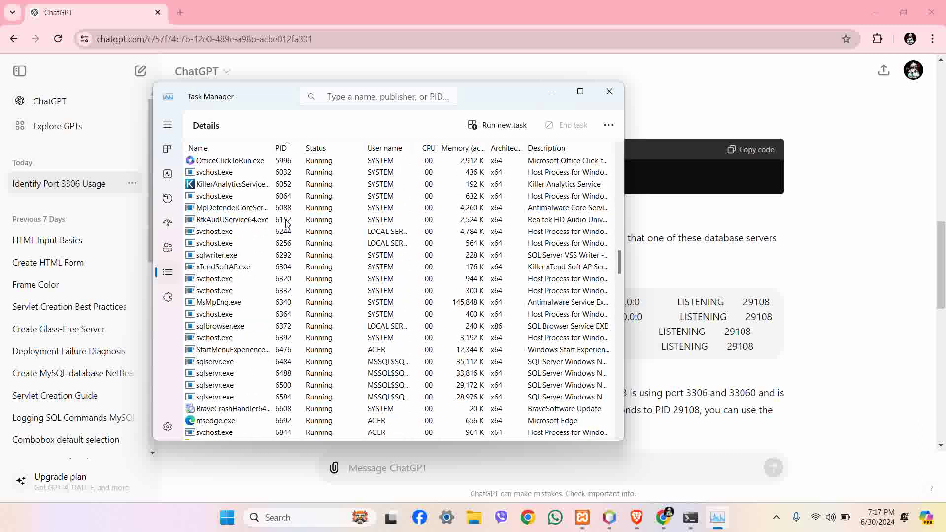
scroll(287, 222, down, 5)
scroll(289, 425, down, 6)
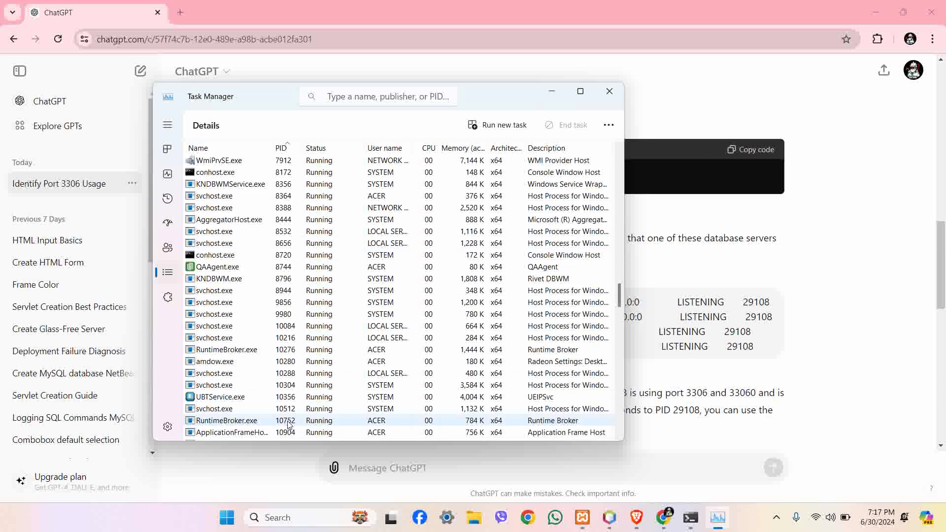
scroll(289, 425, down, 15)
scroll(290, 425, down, 4)
scroll(289, 425, down, 11)
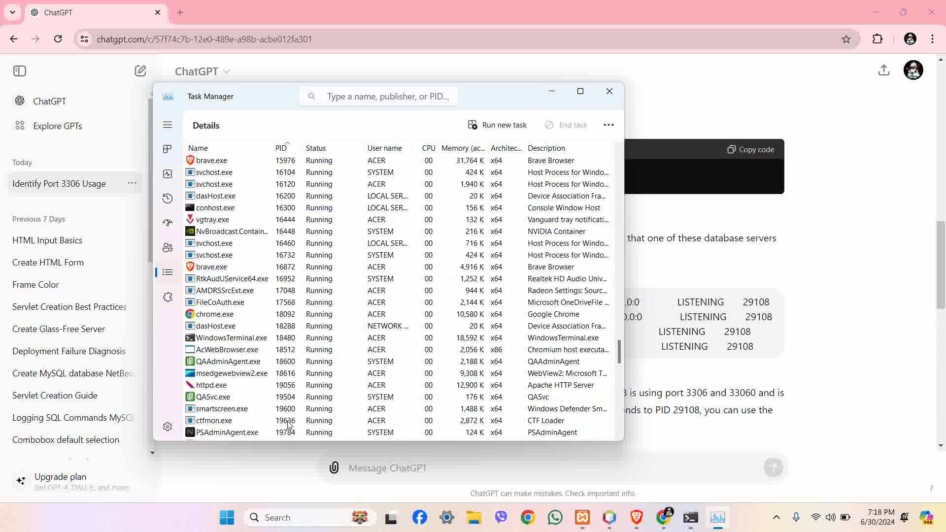
scroll(289, 425, down, 8)
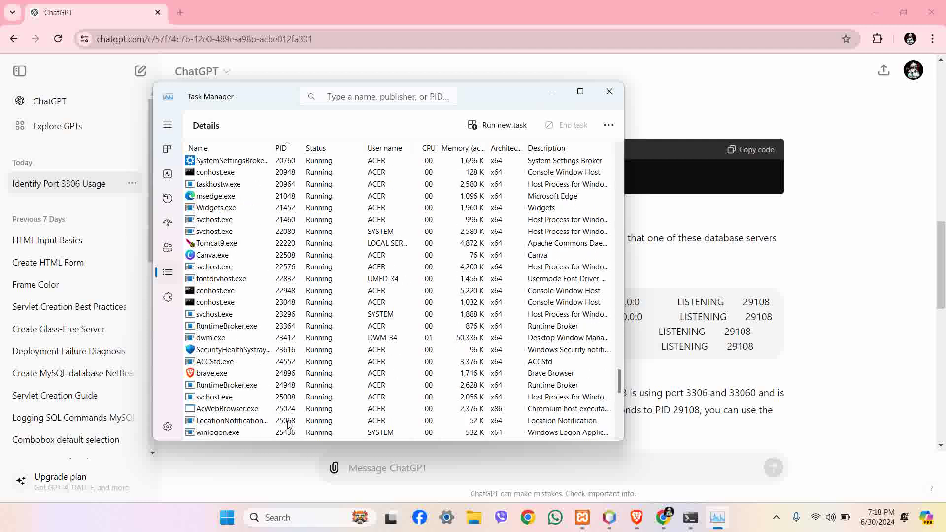